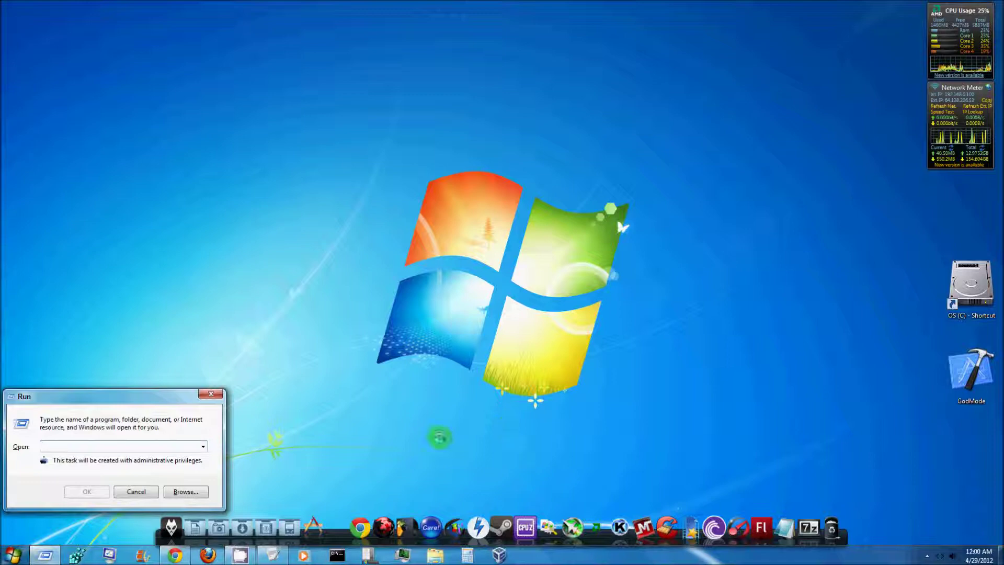
Bring up the Notepad command list, dock it to the right half of the desktop, and move the Run box beside it.
click(272, 554)
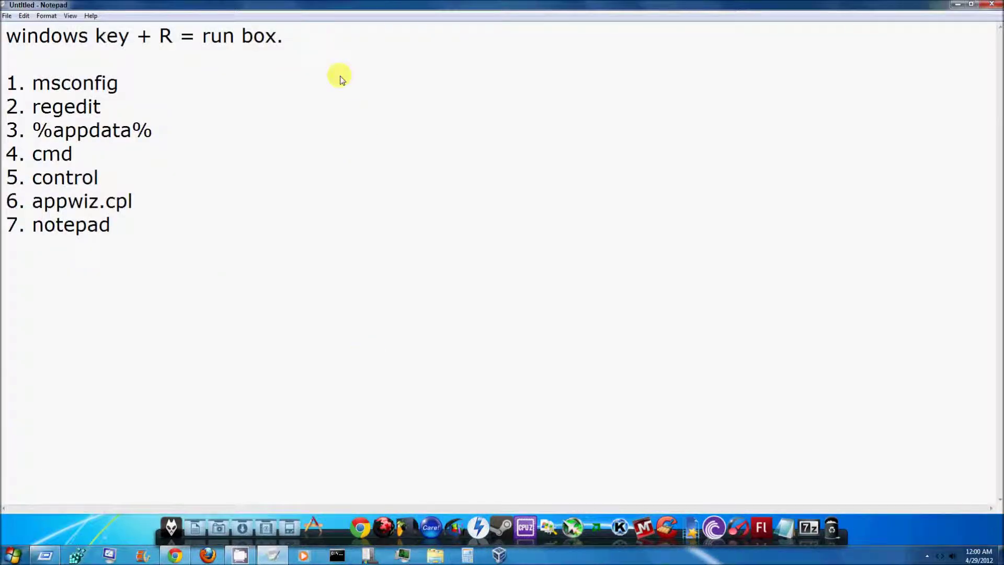
drag(580, 7, 975, 32)
drag(107, 396, 262, 122)
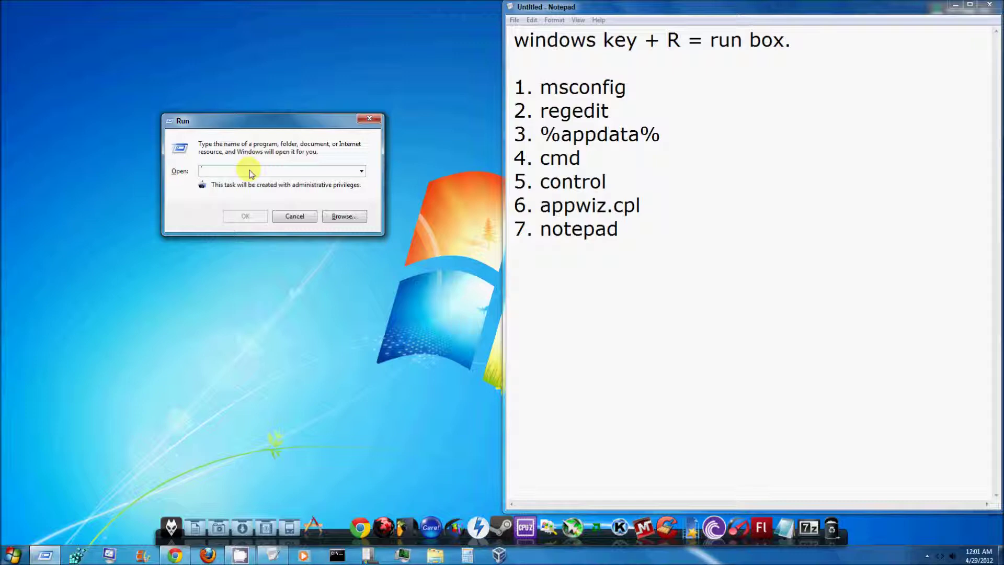
Launch System Configuration from the Run box with the command msconfig.
text(scon)
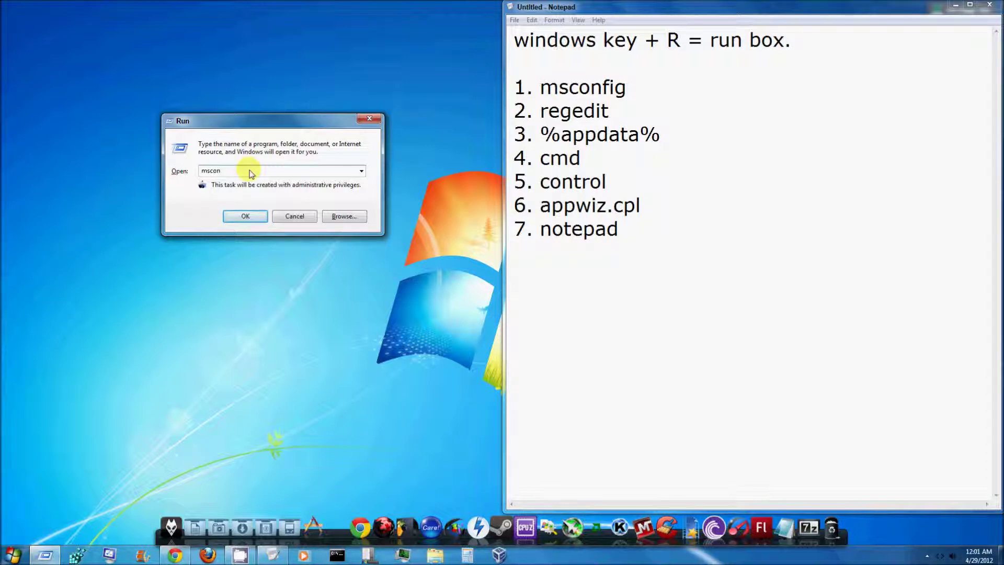
text(fig)
key(Return)
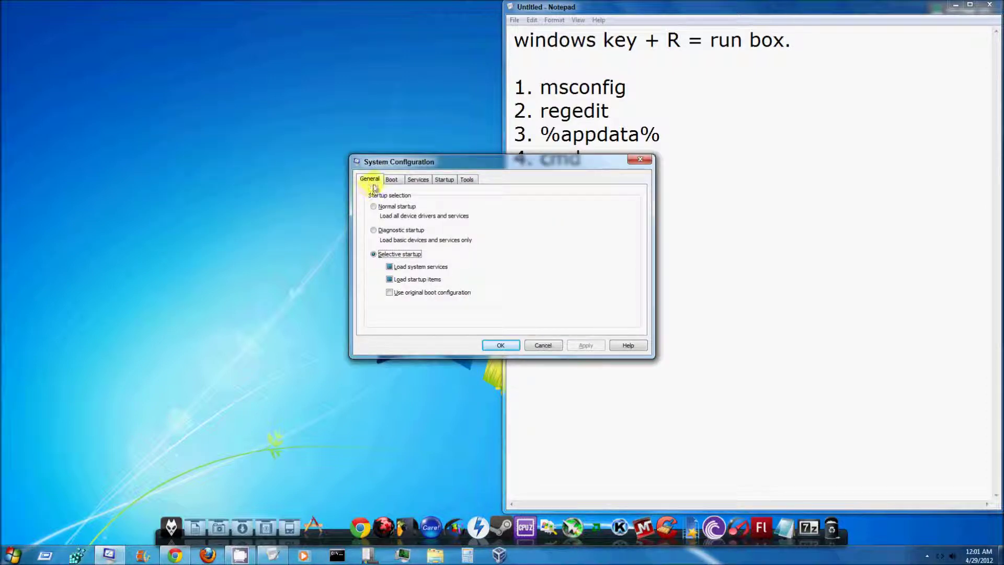
Look through the boot, services, startup and tools settings of System Configuration, including the list of startup items.
click(391, 180)
click(419, 181)
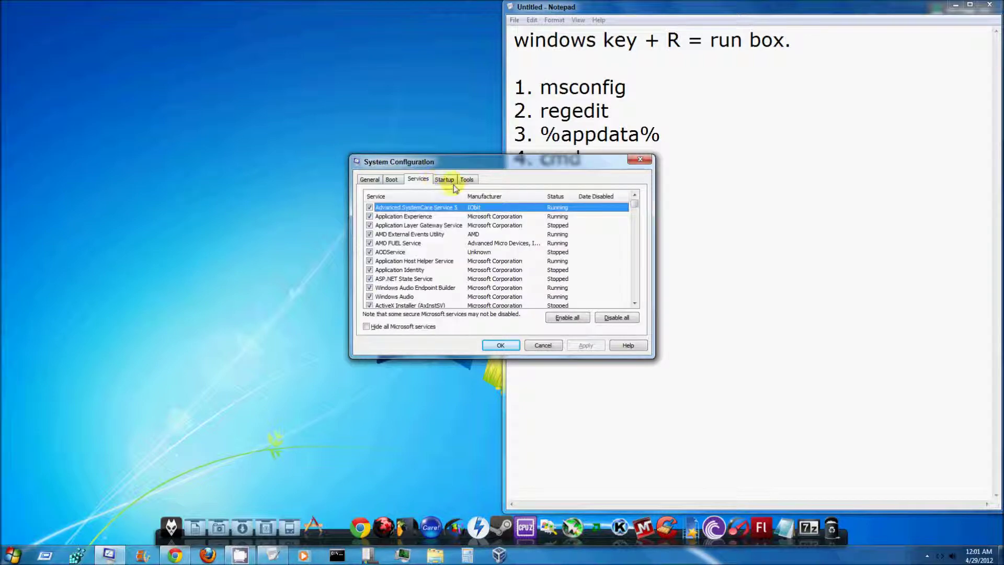
click(444, 179)
click(464, 180)
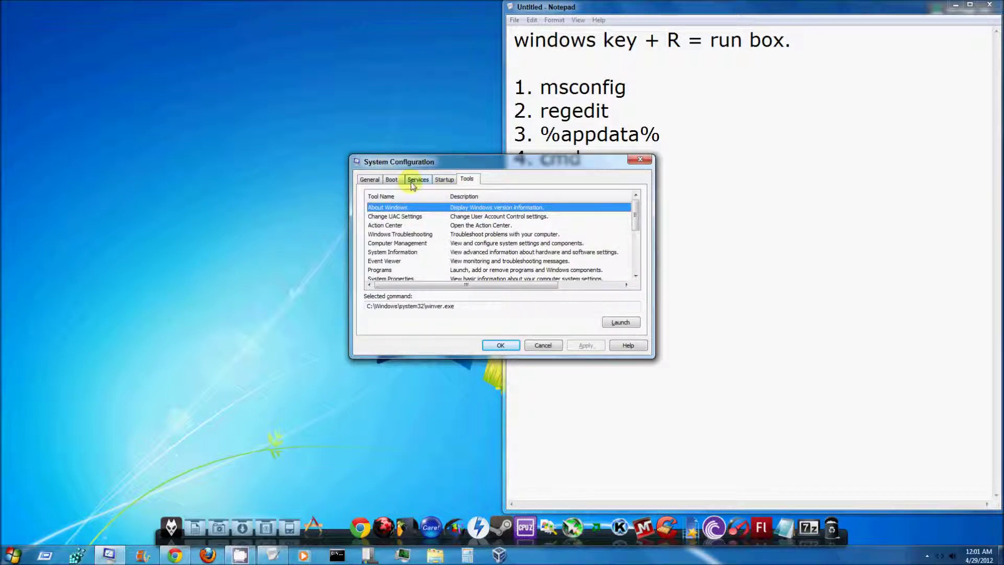
click(443, 181)
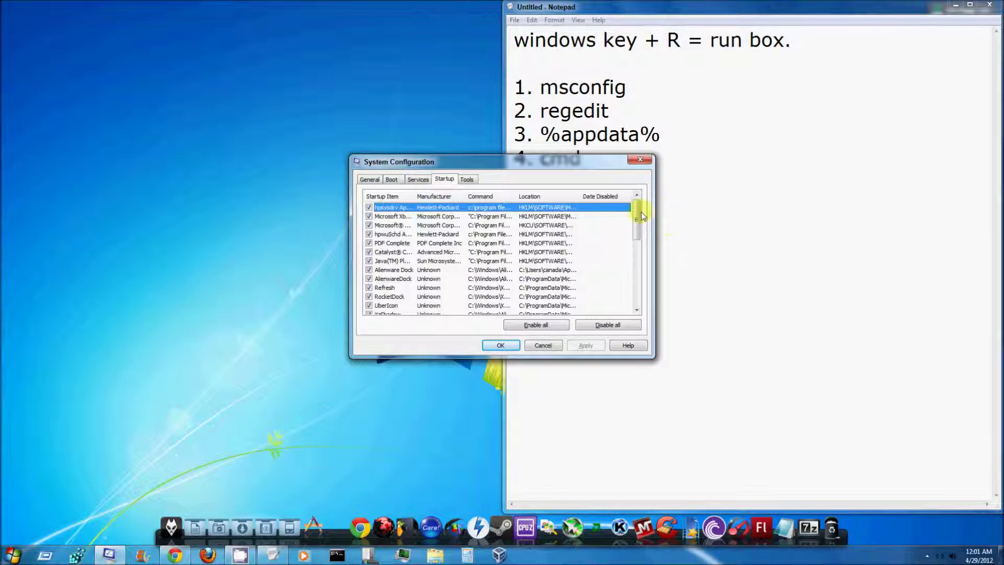
drag(643, 216, 637, 194)
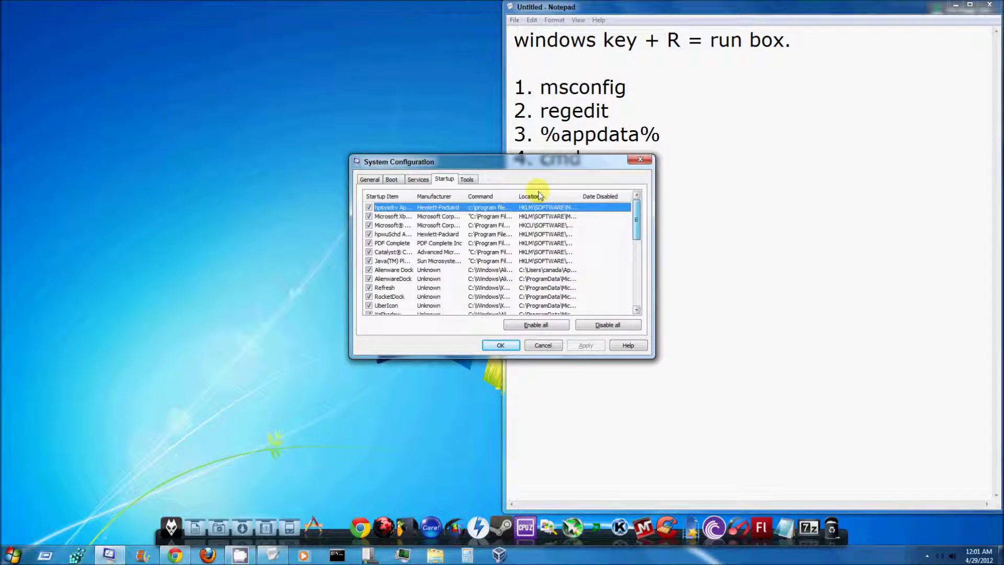
Examine the services list, boot options and general startup selection, and close System Configuration.
click(418, 180)
scroll(369, 228, down, 15)
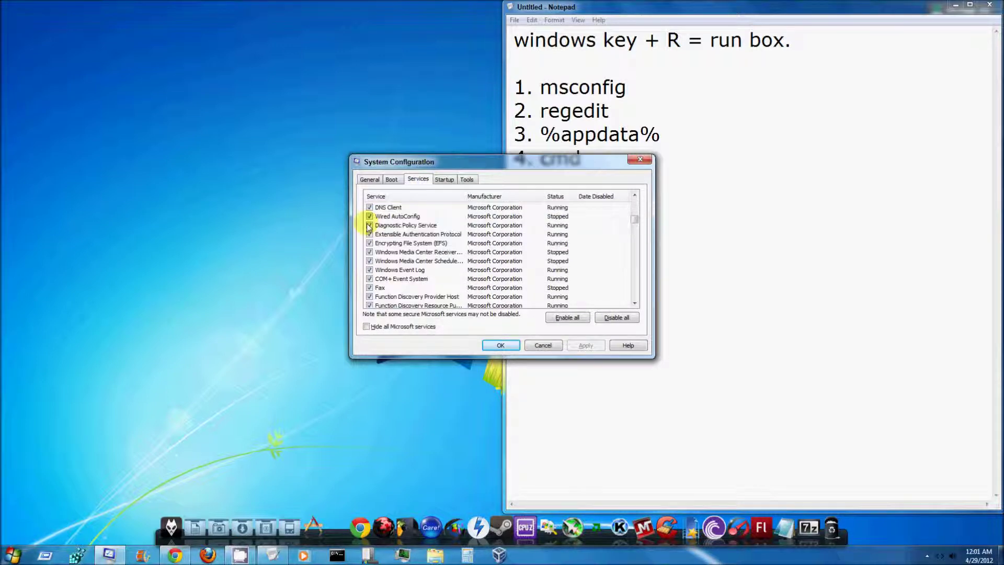
scroll(369, 228, down, 5)
scroll(368, 227, up, 2)
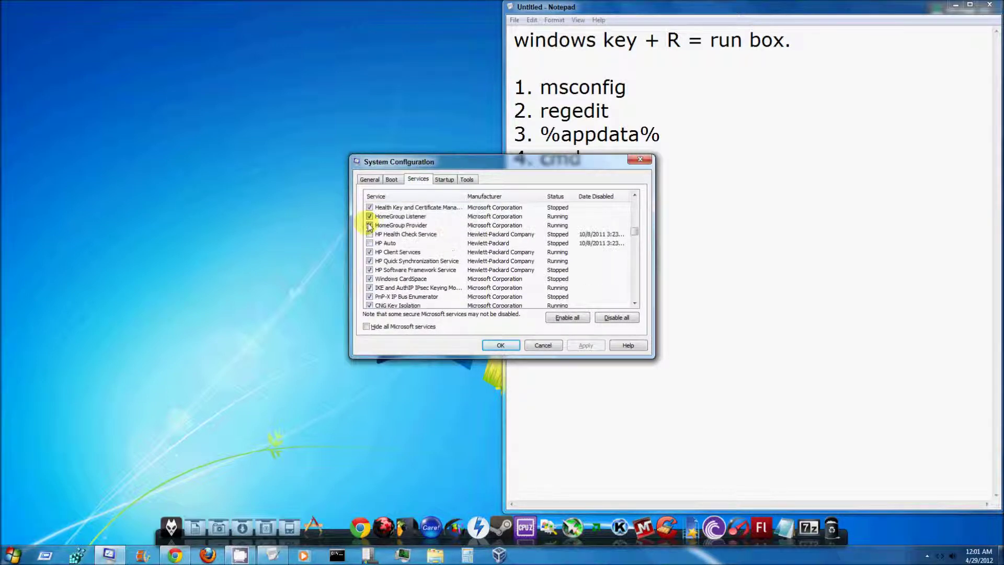
click(391, 179)
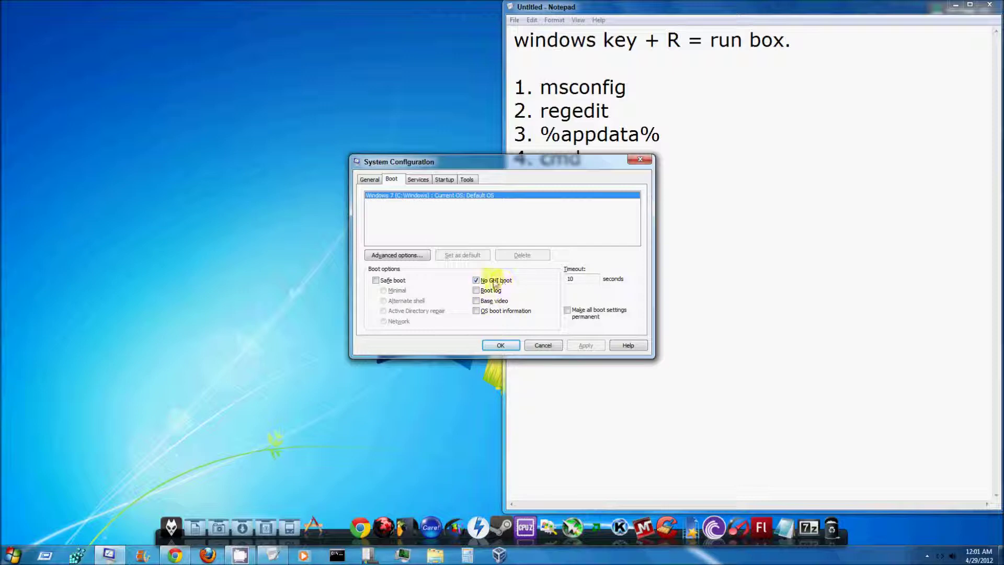
click(370, 180)
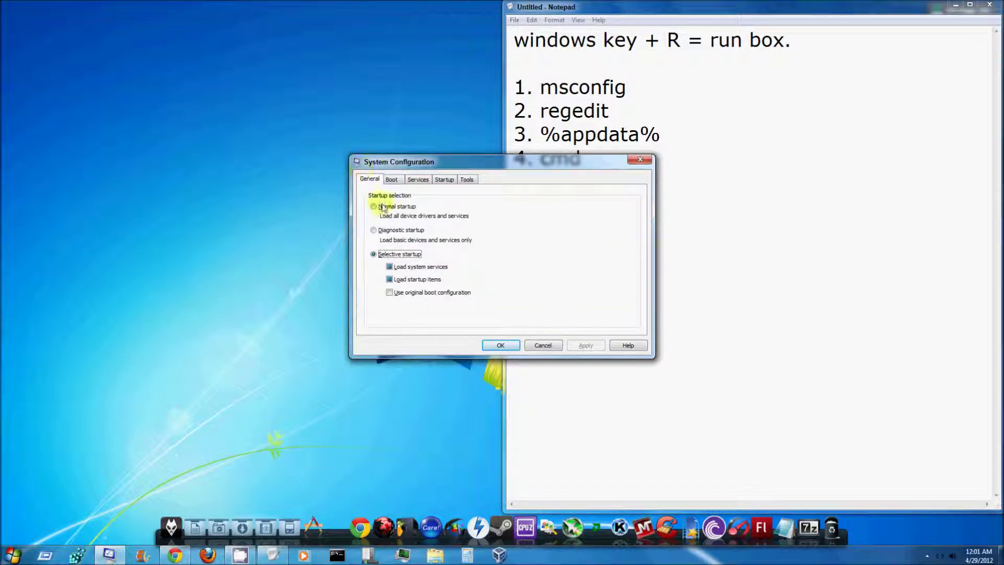
click(509, 340)
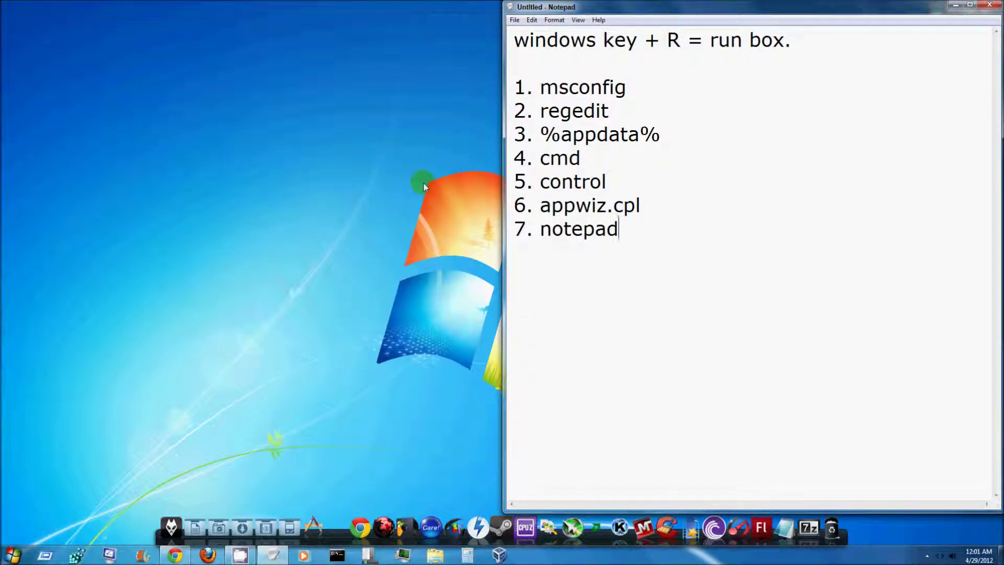
Open a new Run box and launch the Registry Editor with the command regedit.
key(super+r)
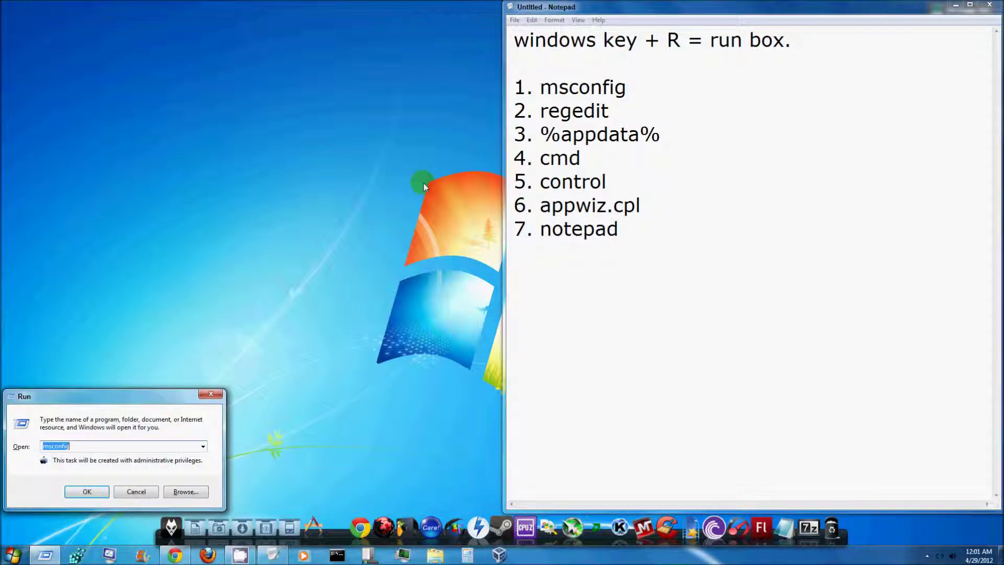
key(BackSpace)
text(re)
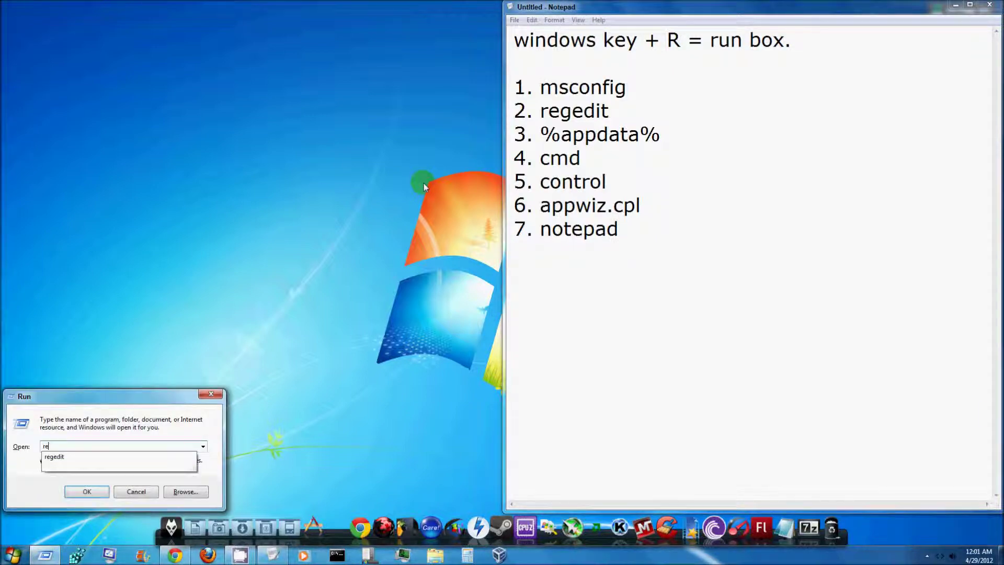
text(gedit)
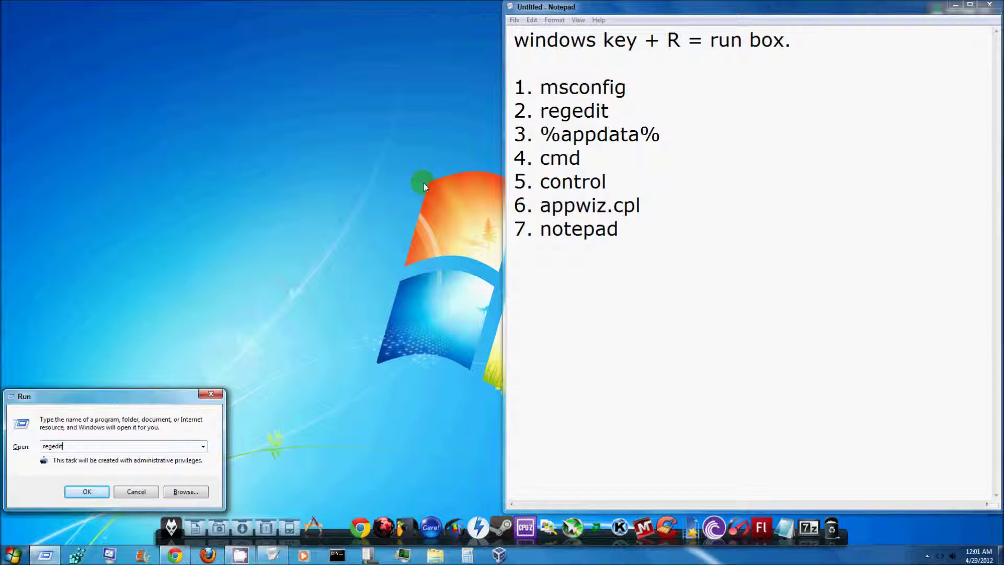
key(Return)
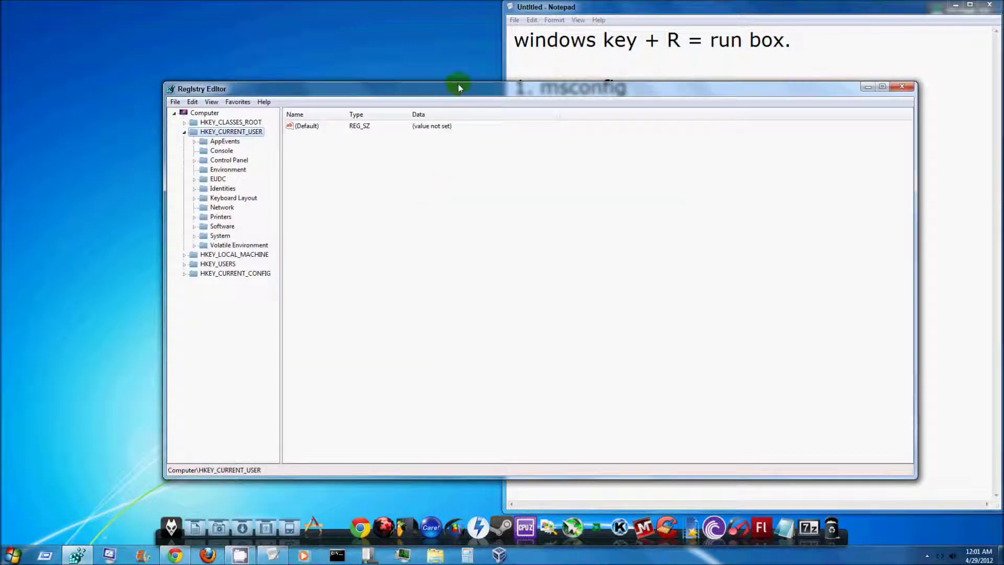
Dock the Registry Editor beside the Notepad list to view its root keys, and close it.
drag(453, 86, 0, 100)
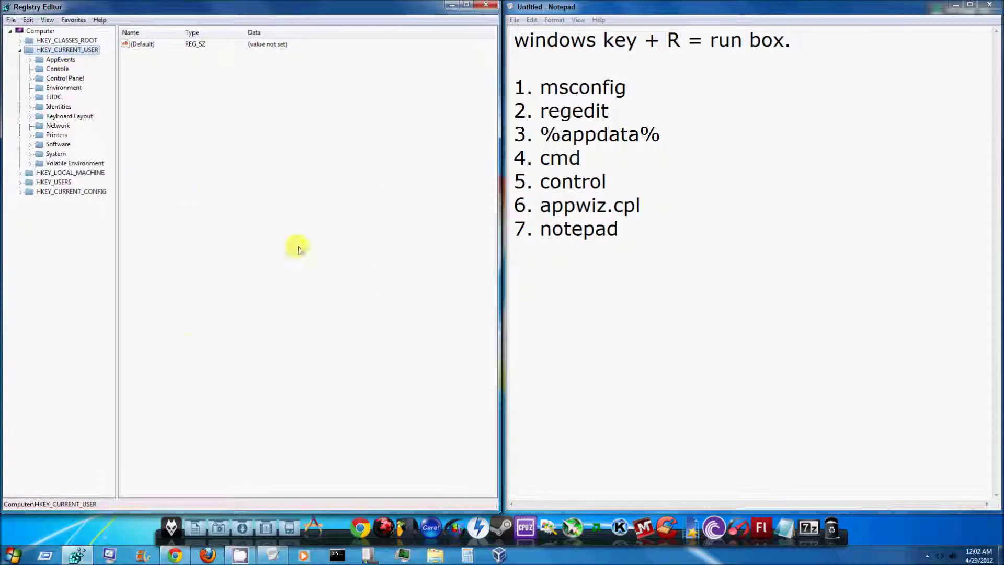
click(486, 4)
click(2, 560)
click(339, 322)
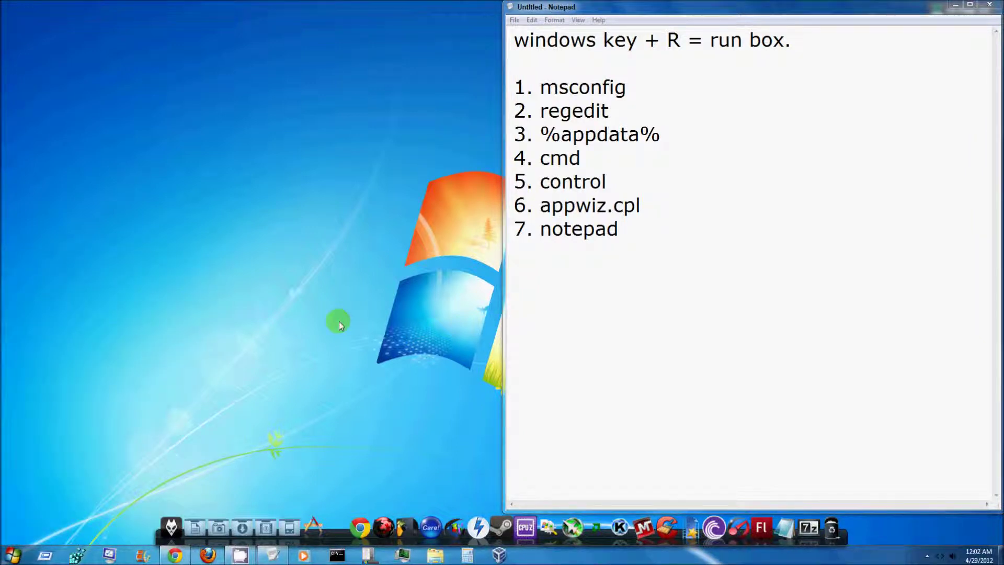
Open the roaming application data folder through the Run box with %appdata%.
key(super+r)
key(BackSpace)
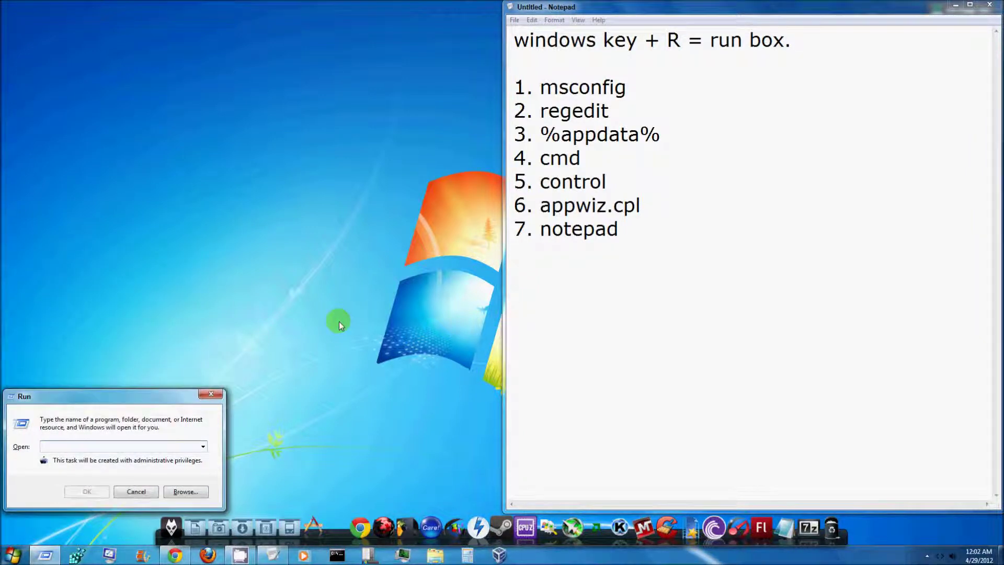
text(%appdata)
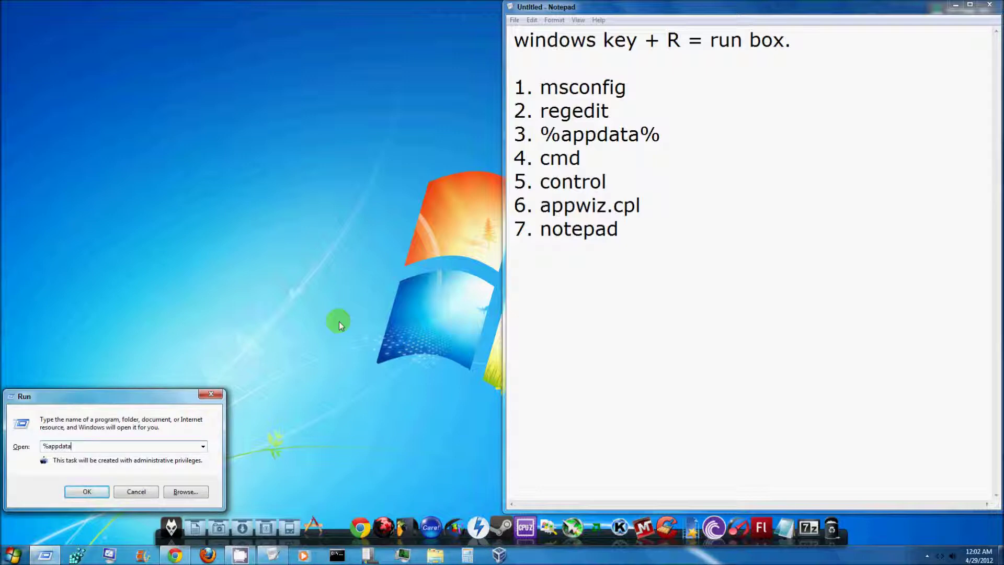
text(%)
key(Return)
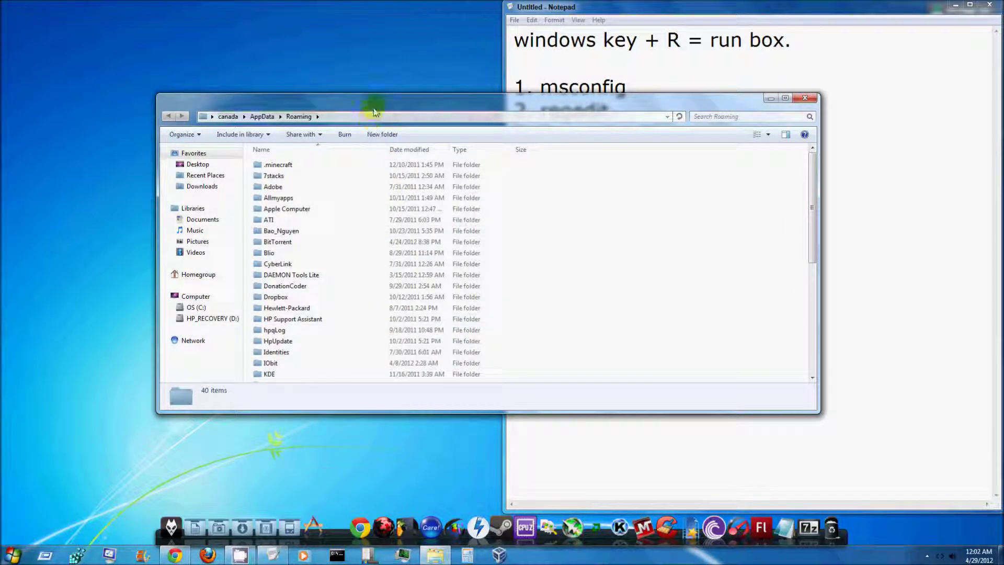
Delete the redsn0w folder from the Roaming folder to the Recycle Bin.
drag(814, 172, 808, 296)
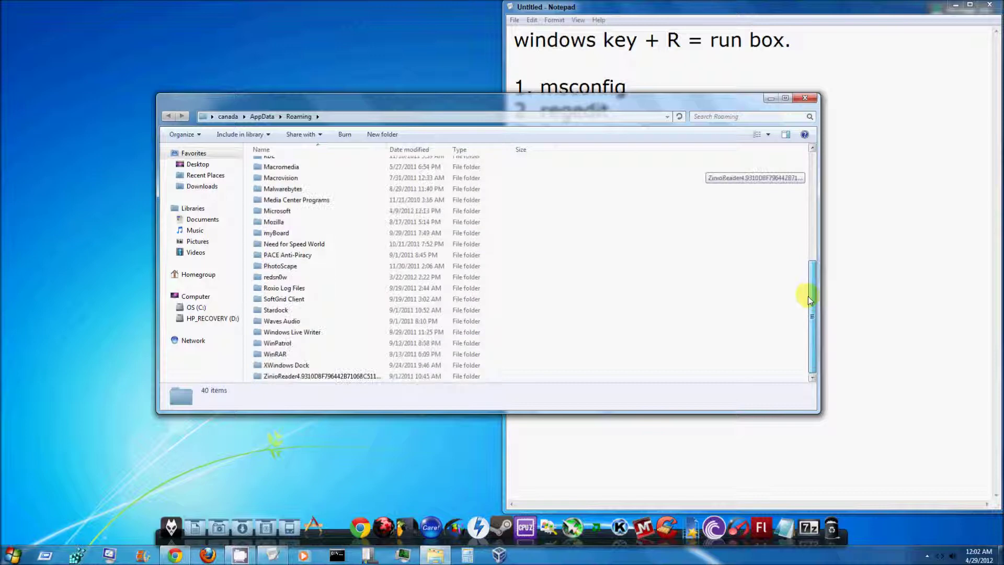
right_click(288, 278)
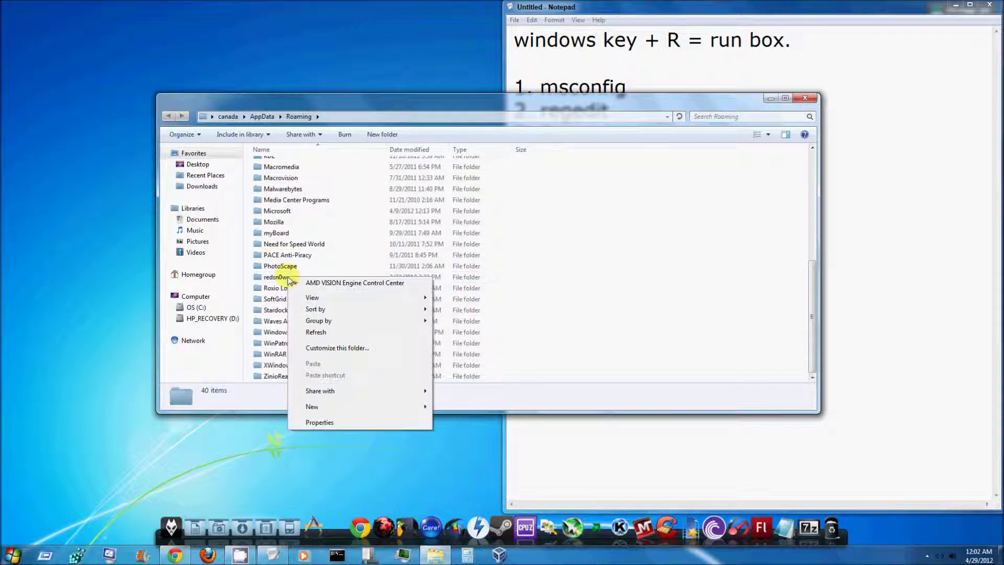
click(273, 279)
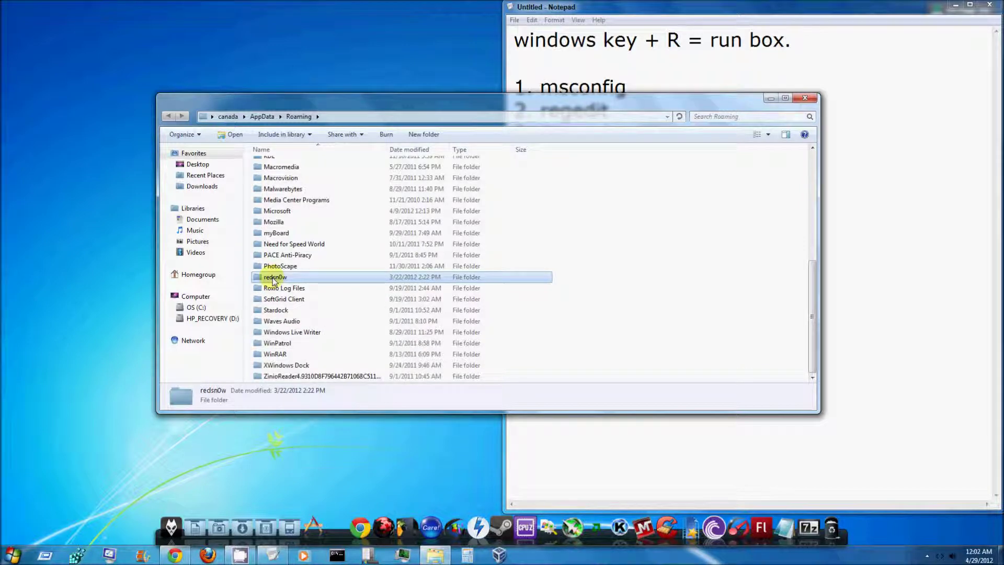
right_click(273, 280)
click(351, 453)
click(544, 304)
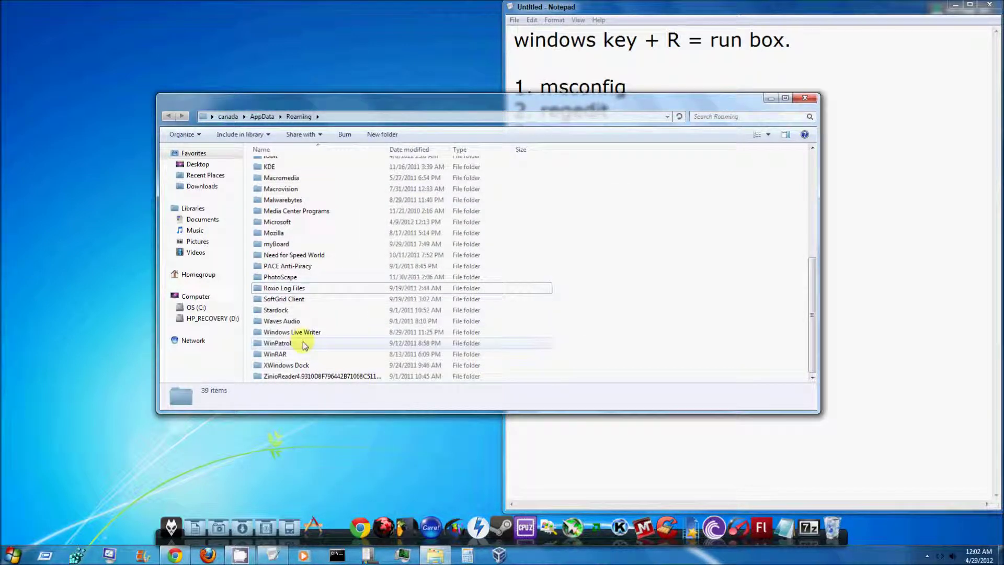
Delete the WinPatrol folder from the Roaming folder, confirming its move to the Recycle Bin.
right_click(303, 341)
click(277, 343)
drag(277, 343, 289, 351)
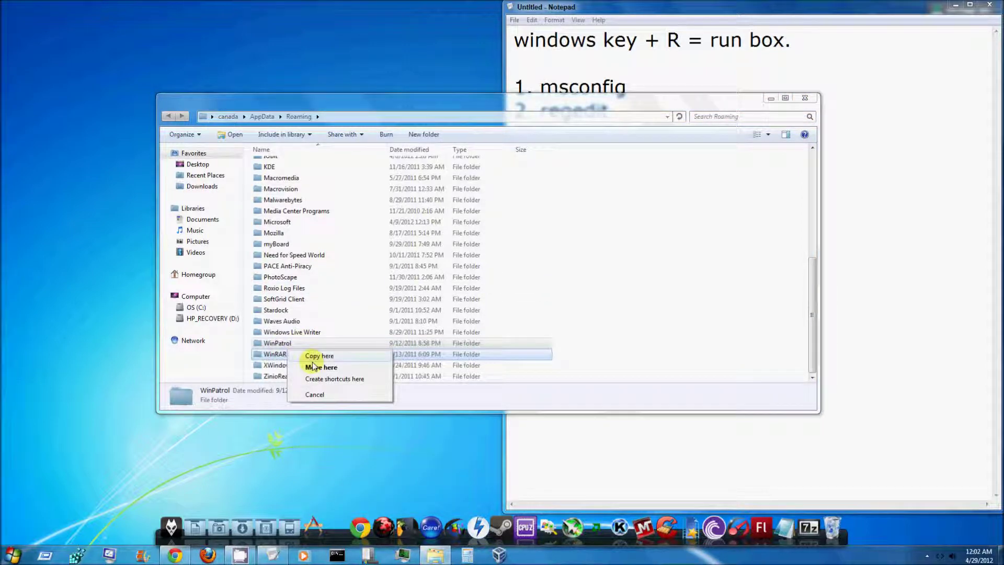
right_click(301, 344)
click(344, 312)
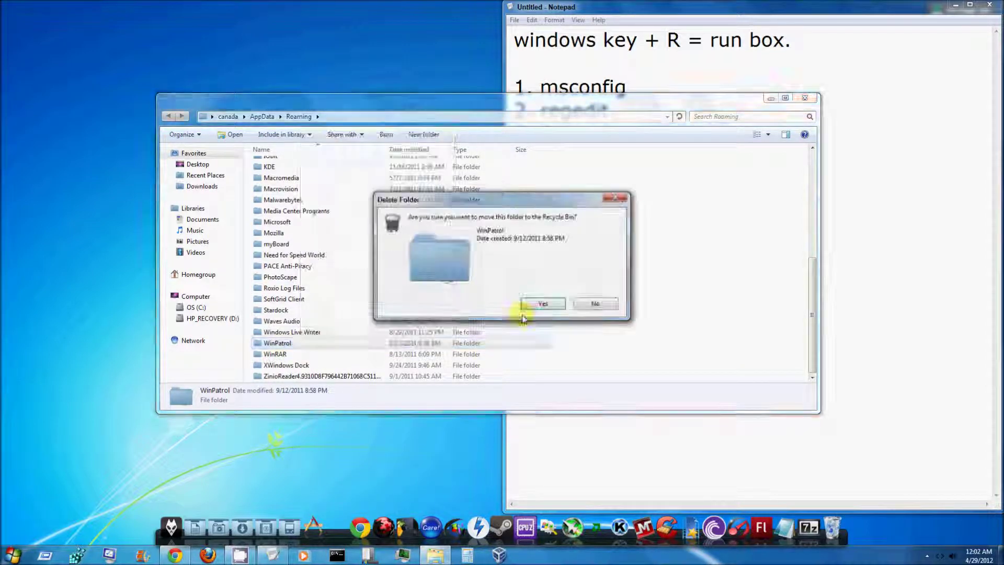
click(543, 304)
Delete the WinRAR folder from the Roaming folder and confirm the deletion.
click(272, 354)
right_click(274, 354)
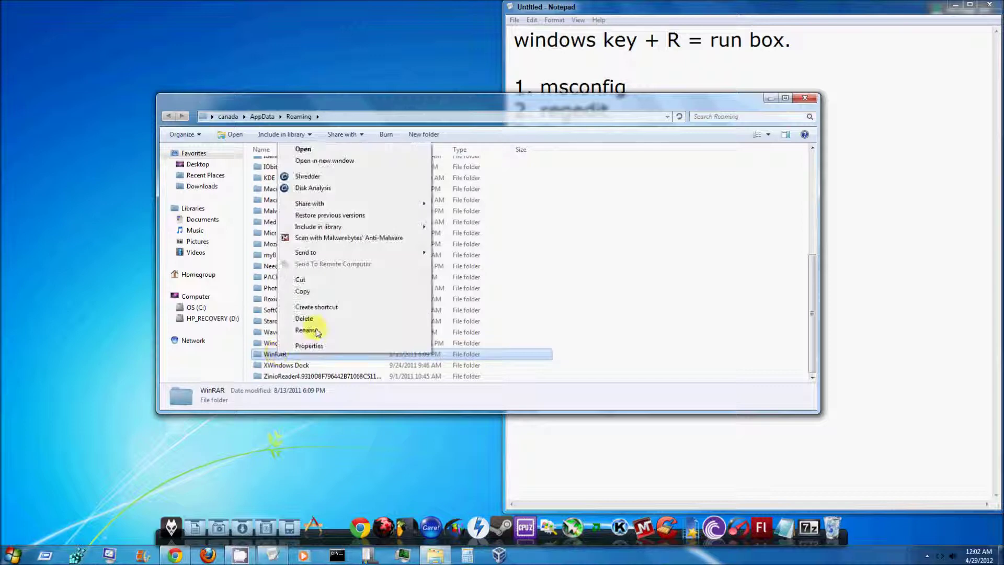
click(304, 319)
click(543, 303)
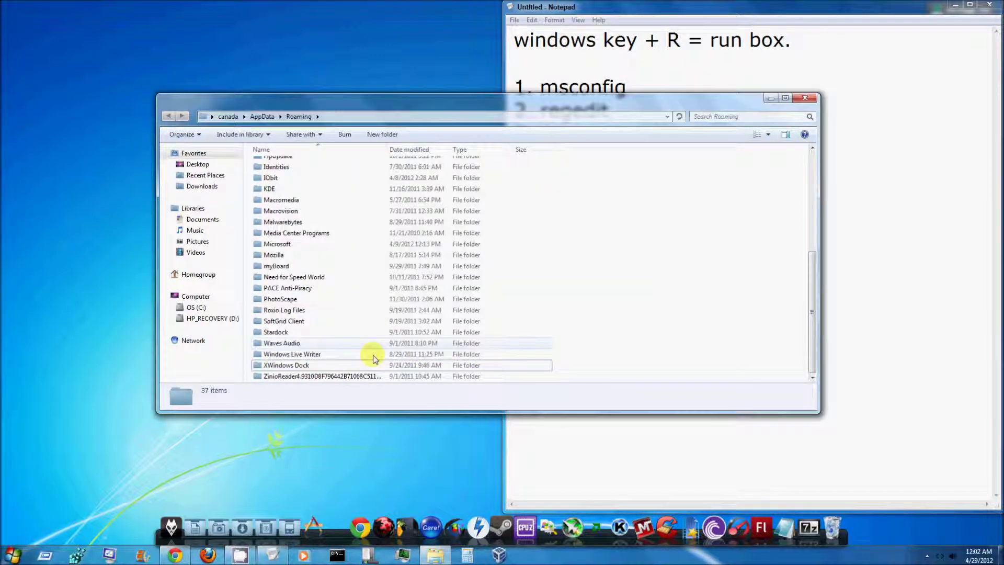
Delete the XWindows Dock folder from the Roaming folder and confirm the deletion.
right_click(334, 367)
click(325, 363)
right_click(326, 363)
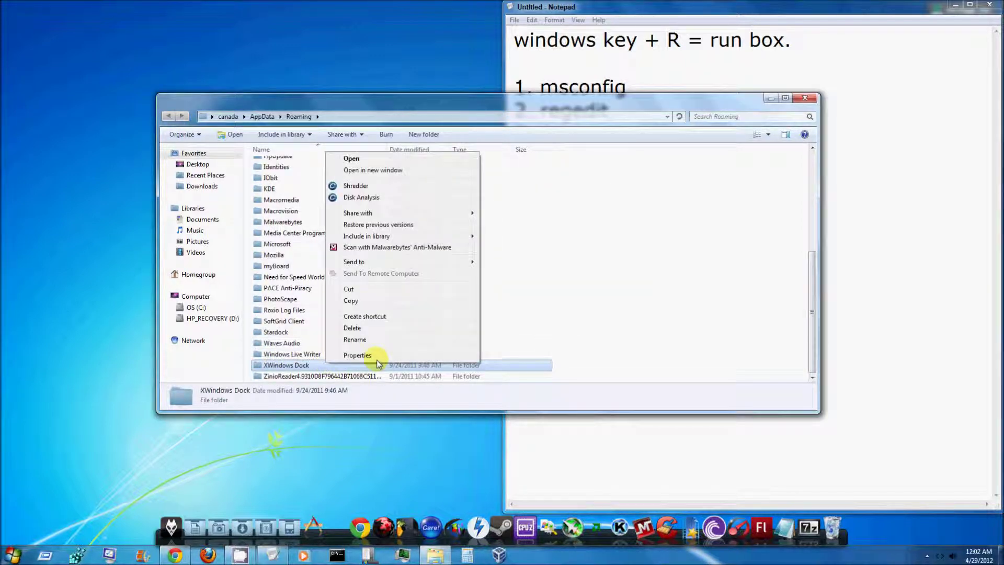
click(385, 328)
click(543, 303)
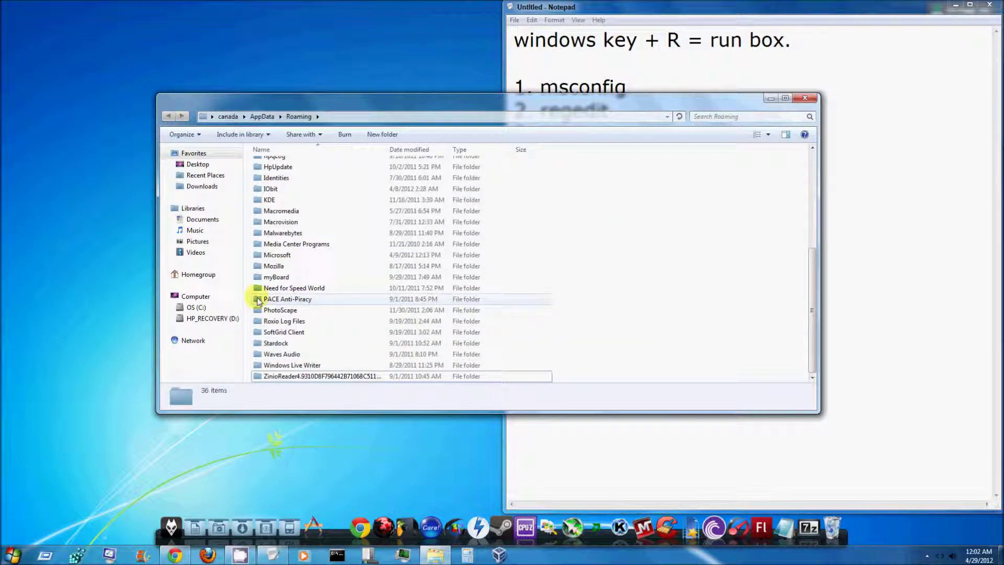
Delete the Need for Speed World folder from the Roaming folder and confirm the deletion.
click(281, 289)
right_click(283, 289)
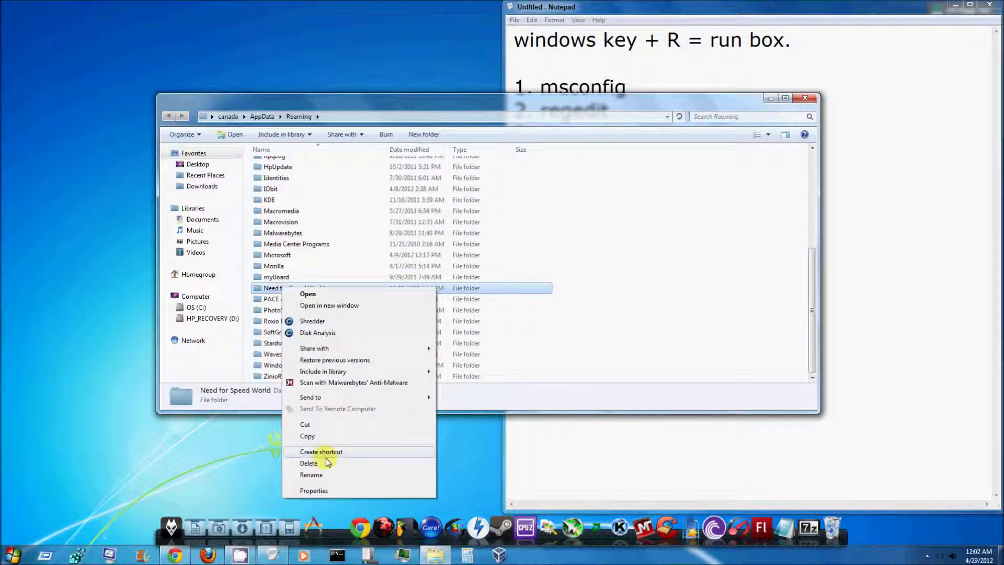
click(326, 461)
click(544, 304)
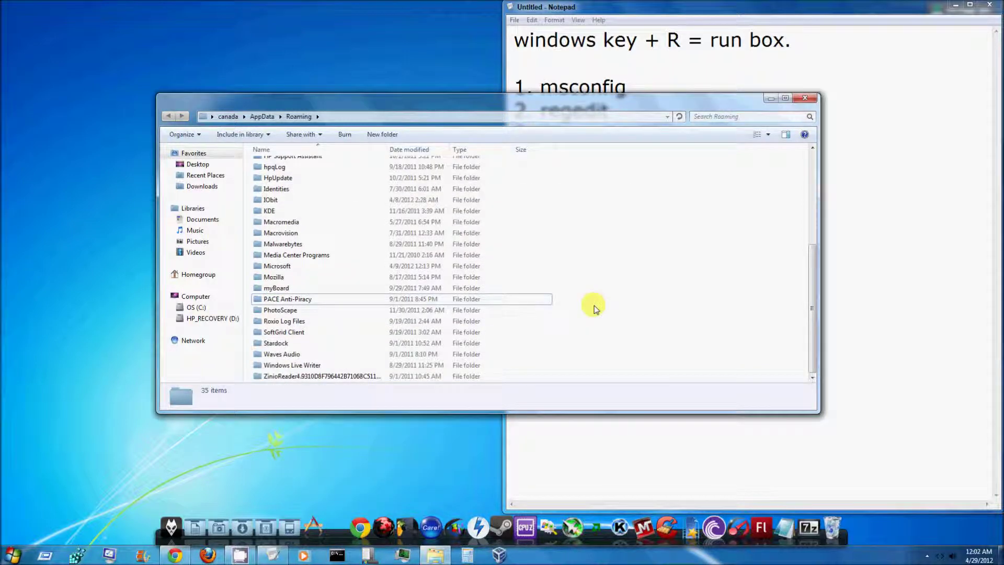
scroll(809, 310, up, 2)
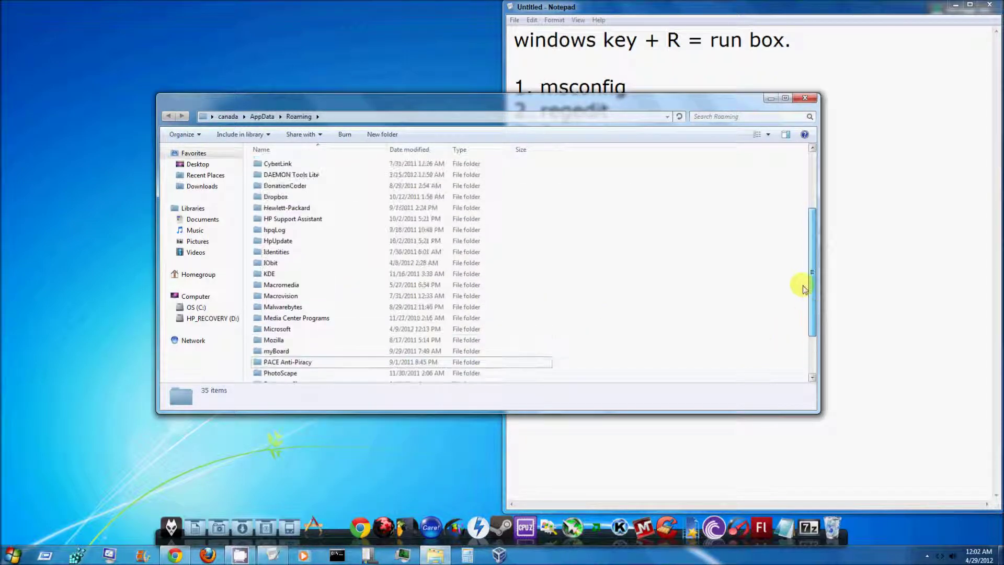
Return to the beginning of the Roaming folder list and close the folder window.
scroll(800, 272, up, 3)
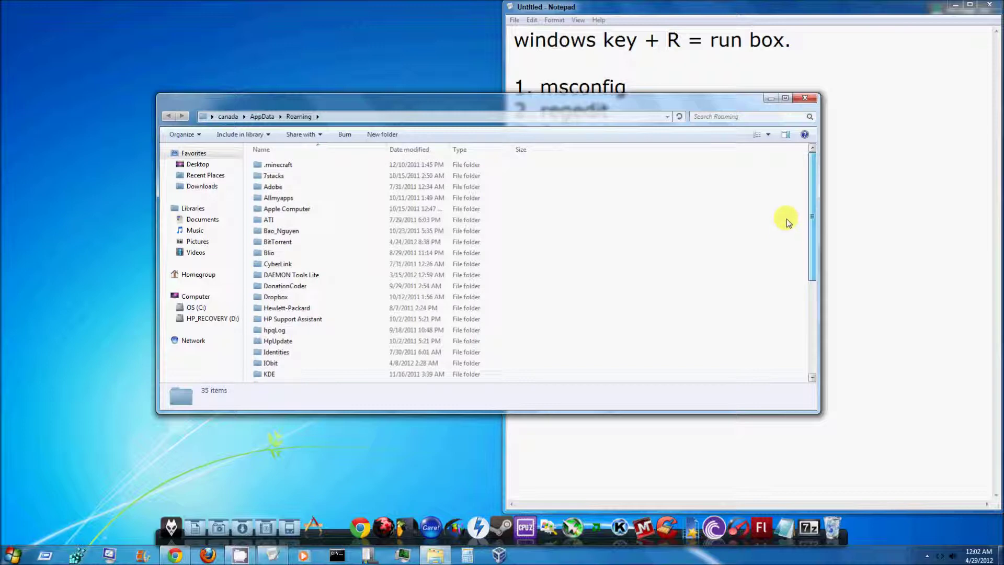
click(805, 99)
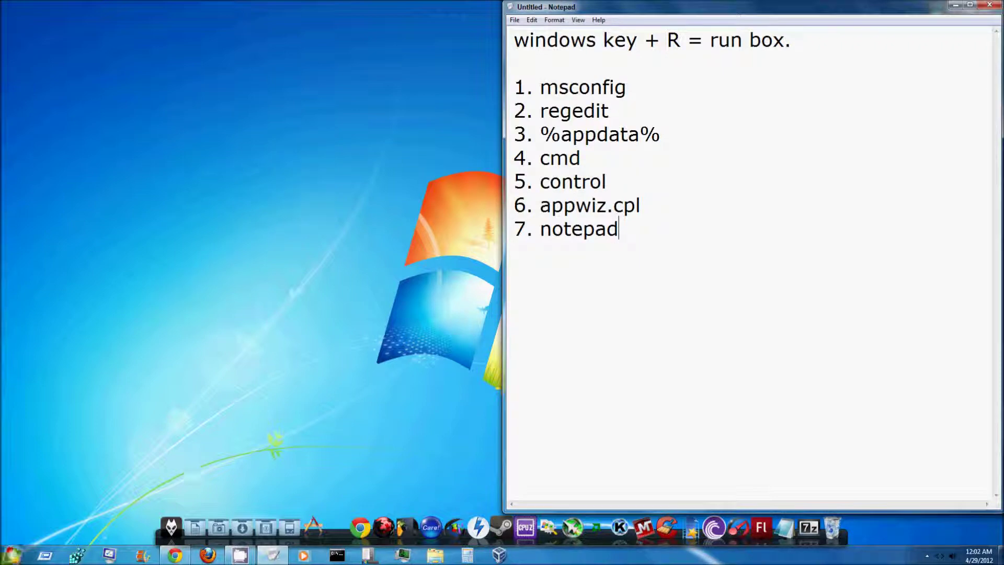
click(11, 555)
click(400, 425)
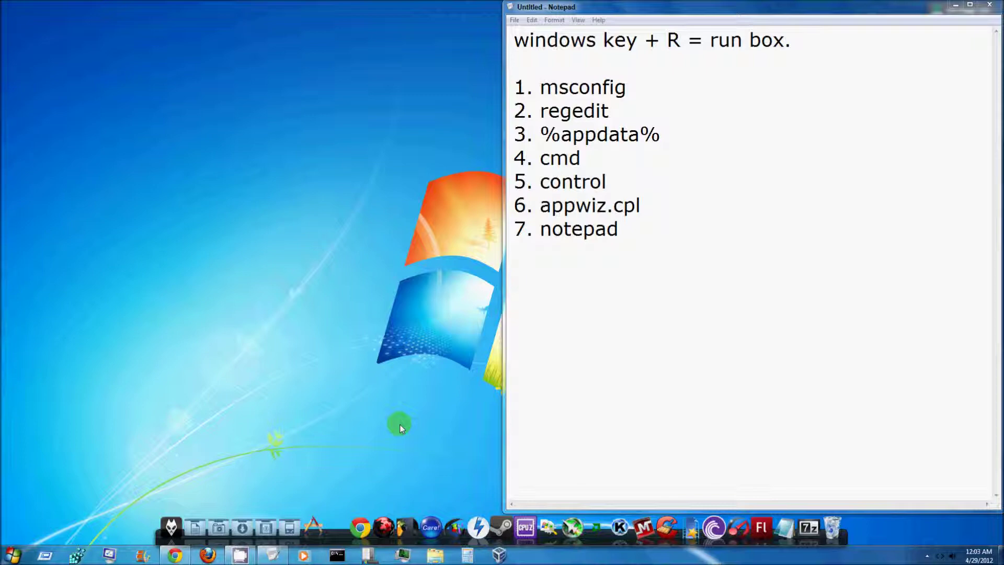
Launch a Command Prompt with the Run command cmd and close its window.
key(super+r)
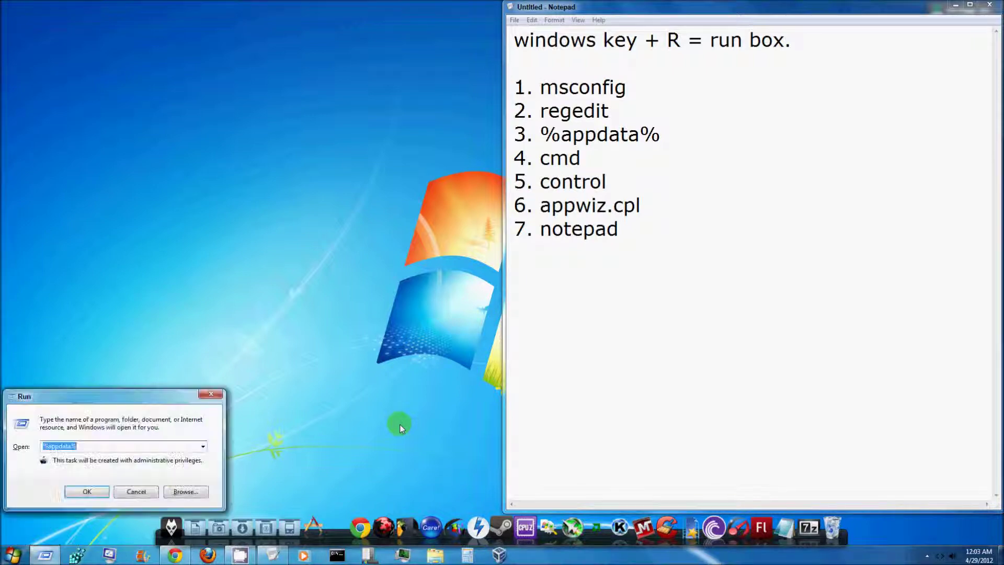
key(BackSpace)
text(cmd)
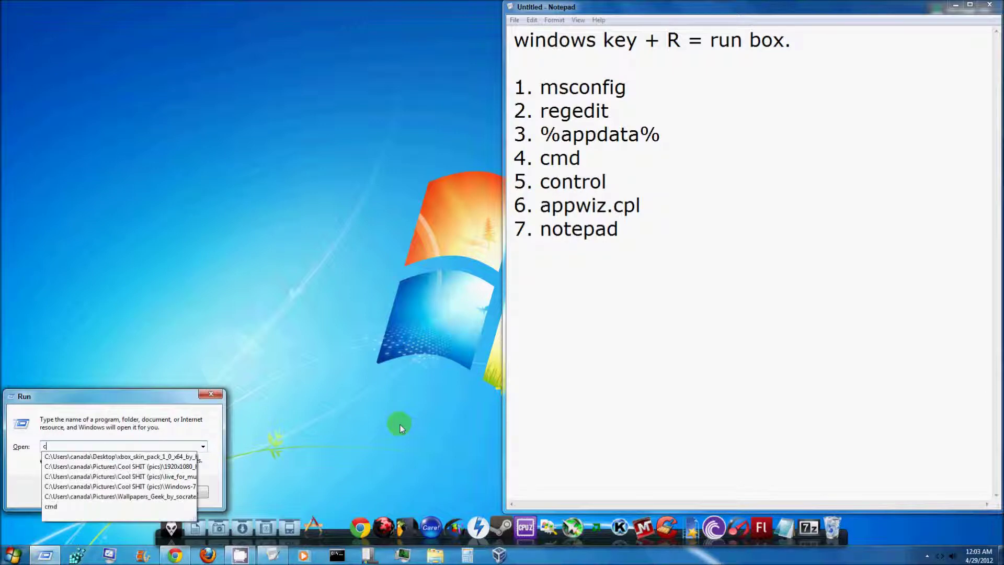
key(Return)
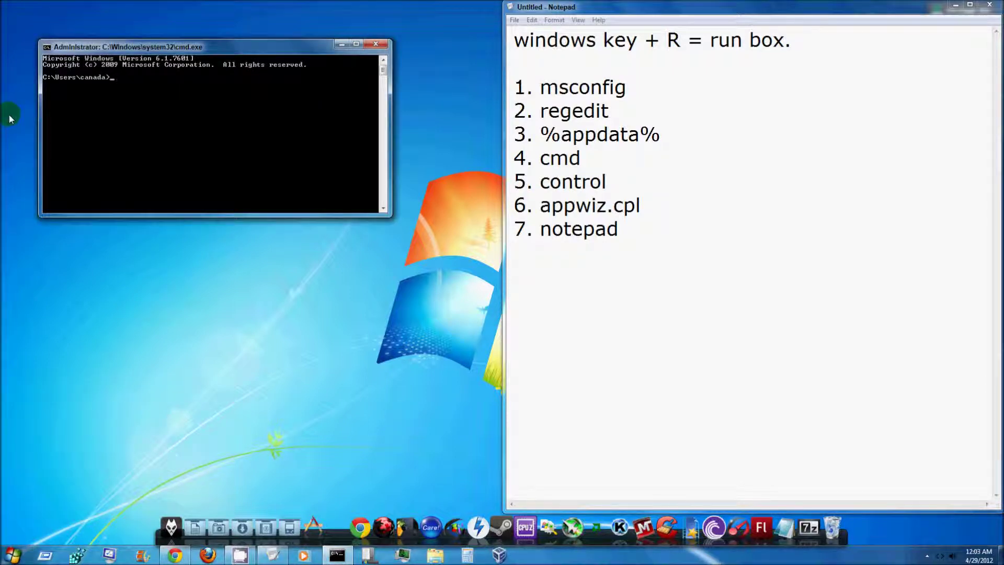
click(377, 45)
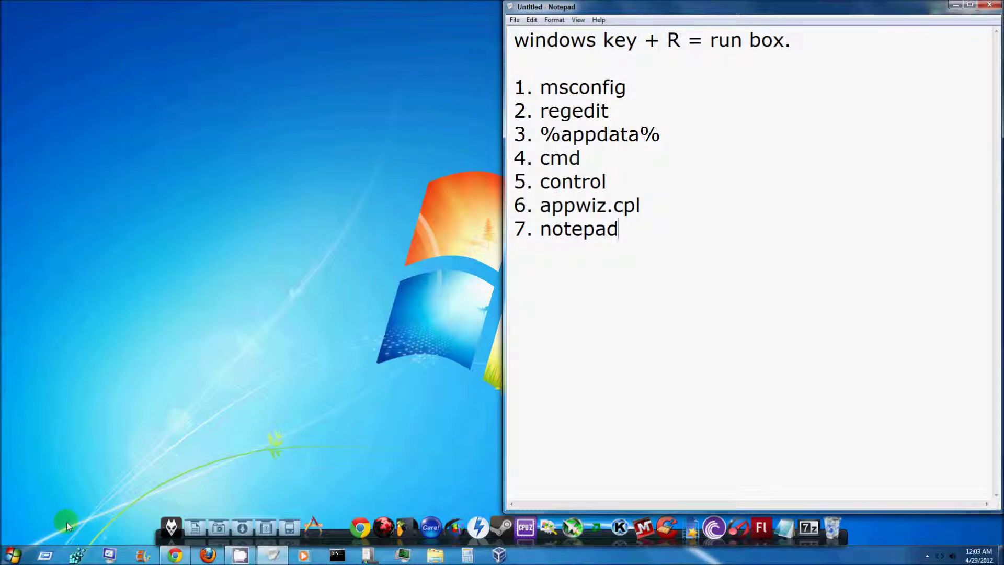
Open the Control Panel with the Run command control, move it clear of the notes, and close it.
key(super+r)
text(control)
key(Return)
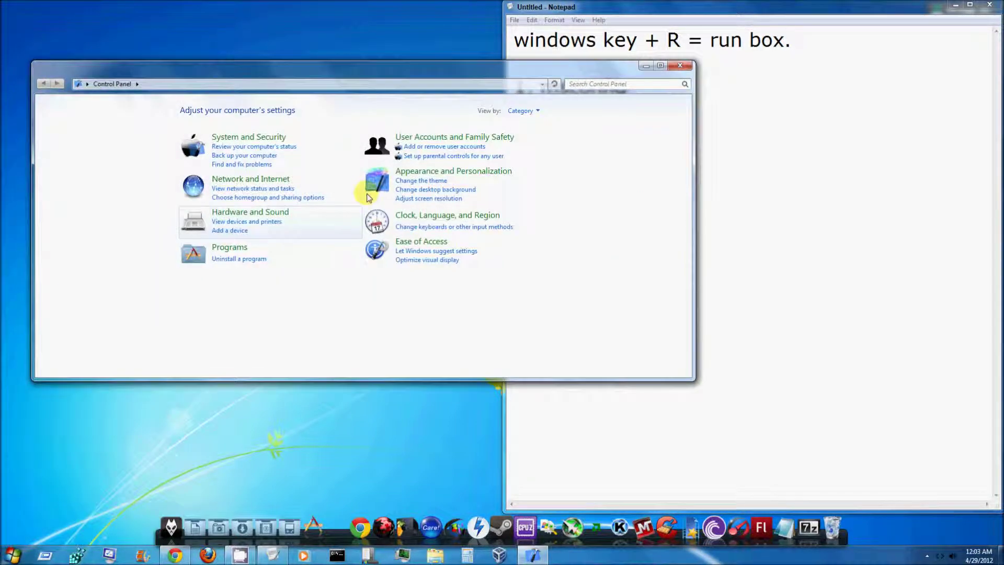
drag(454, 65, 330, 93)
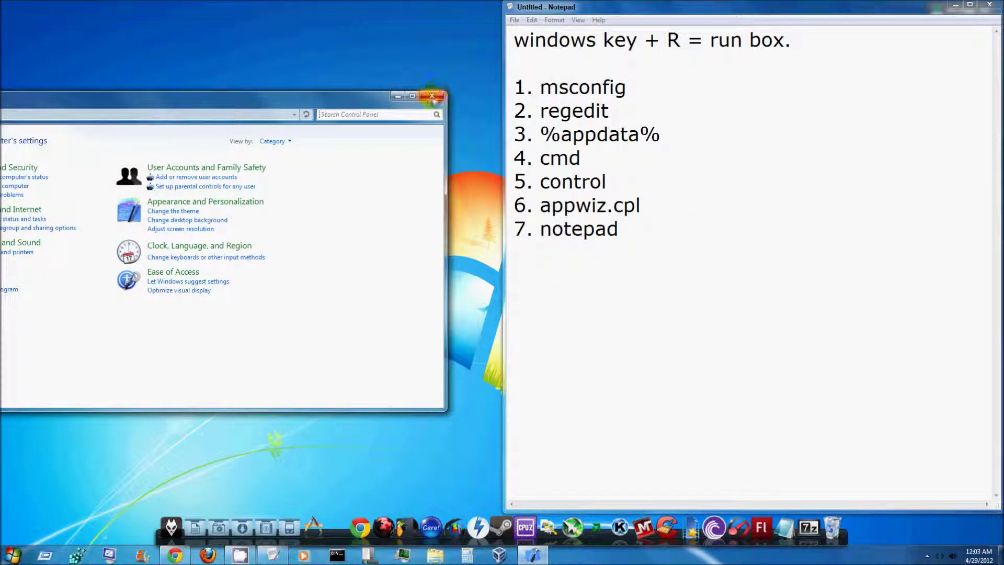
click(432, 98)
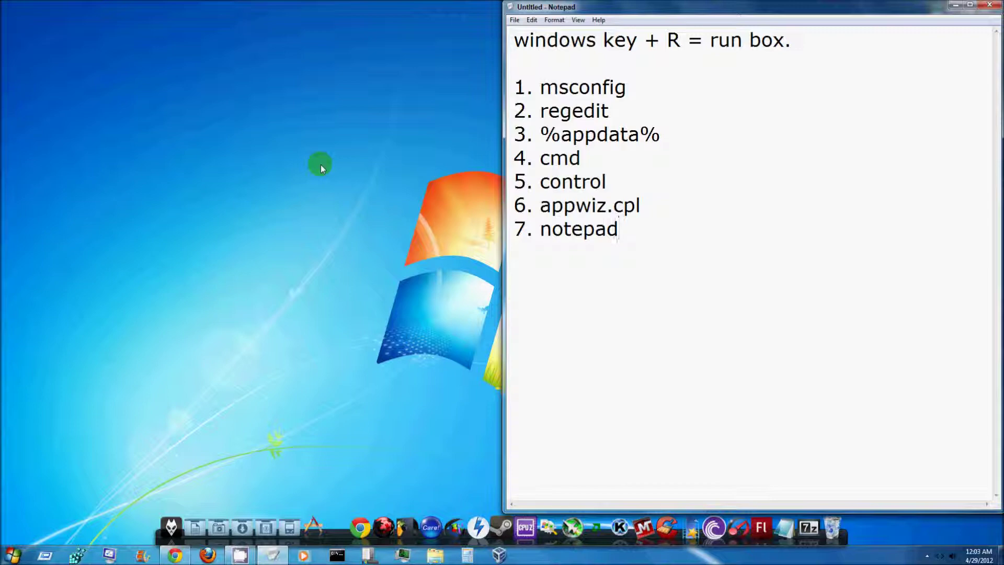
Open Programs and Features with the Run command appwiz.cpl, move it clear of the notes, and close it.
key(super+r)
key(BackSpace)
text(appwiz.cpl)
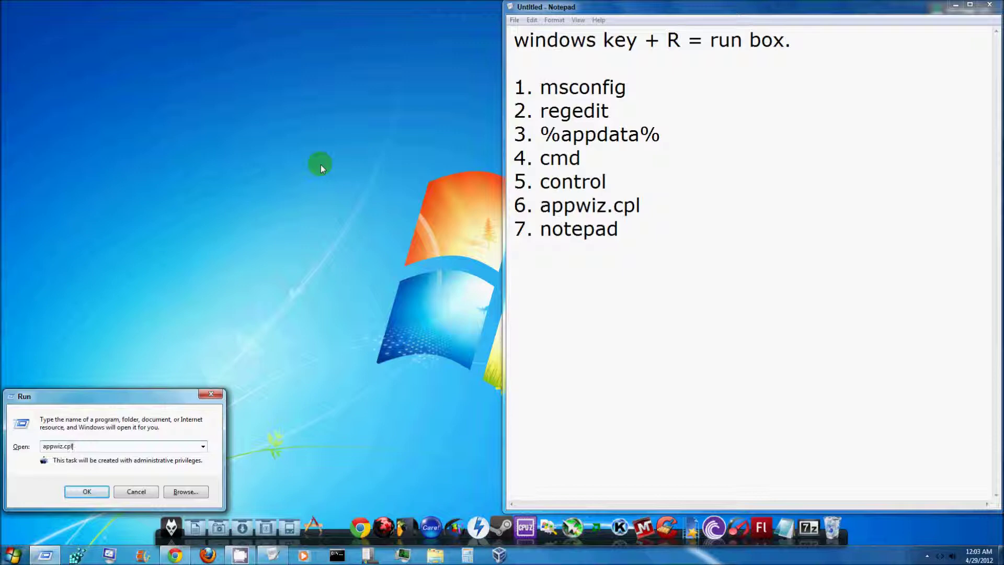
key(Return)
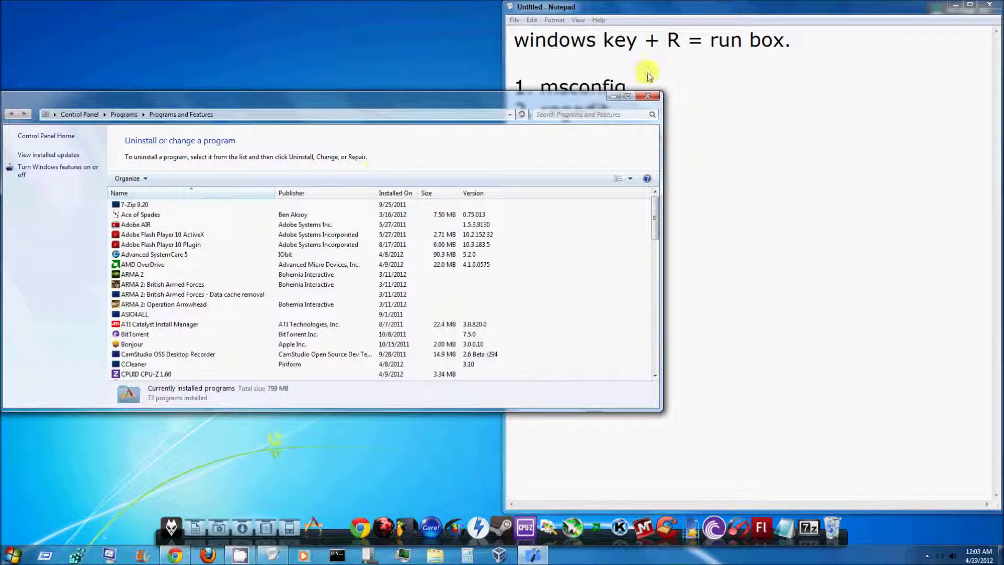
drag(531, 99, 378, 100)
mouse_move(475, 95)
mouse_down()
mouse_move(572, 115)
mouse_move(472, 99)
mouse_up()
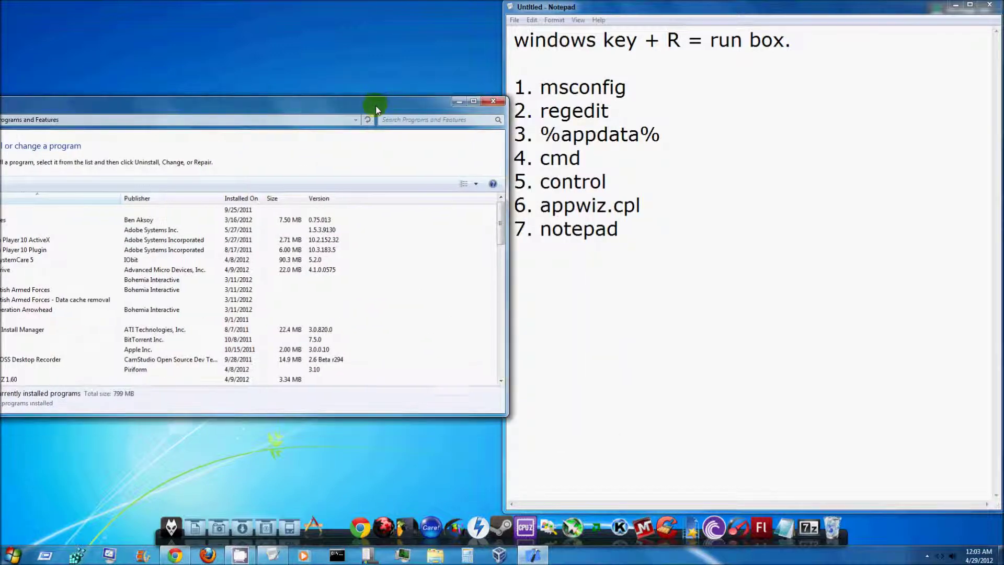
click(494, 100)
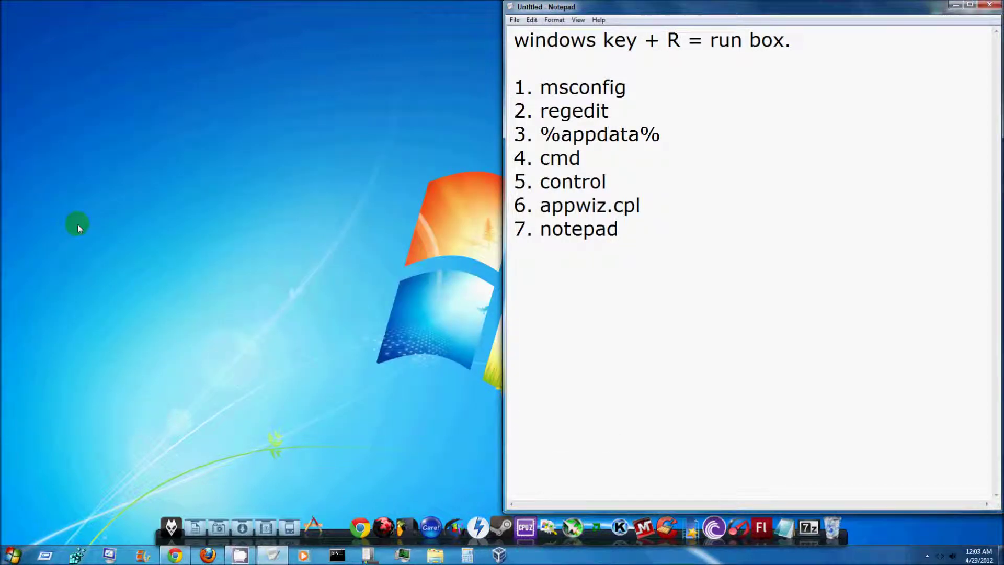
Open a blank Notepad with the Run command notepad, snap it beside the notes, and close it.
key(super+r)
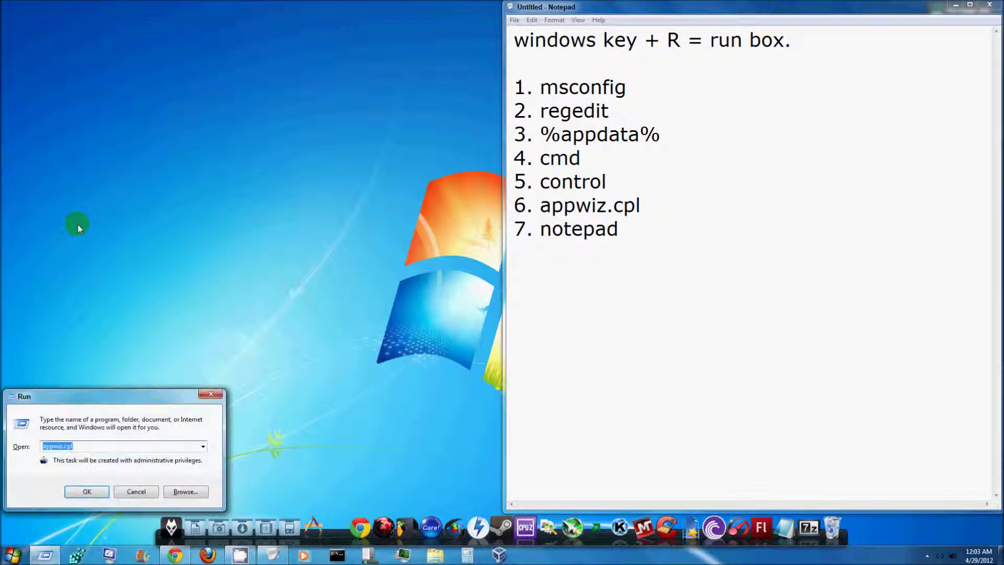
text(notepad)
key(Return)
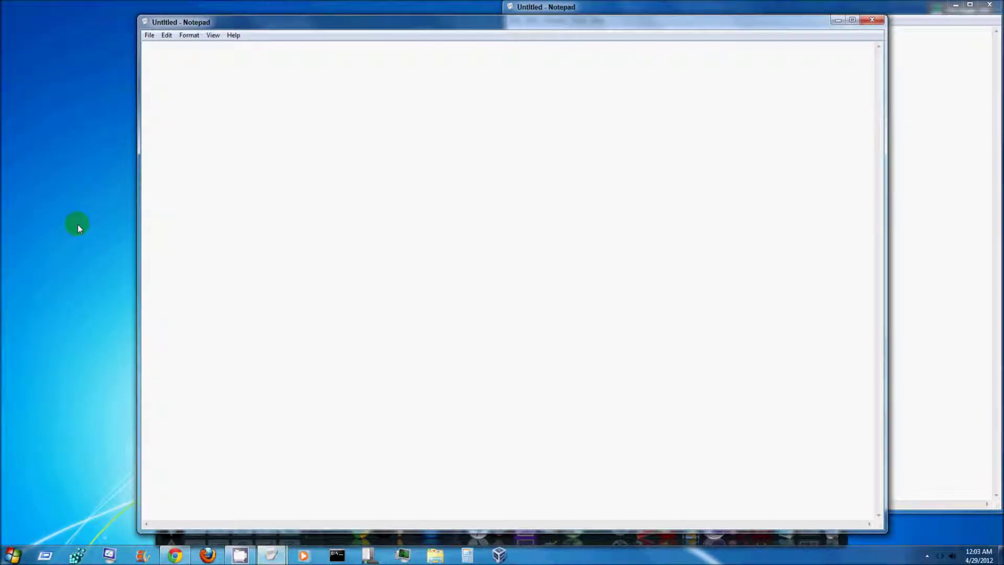
drag(463, 20, 1, 21)
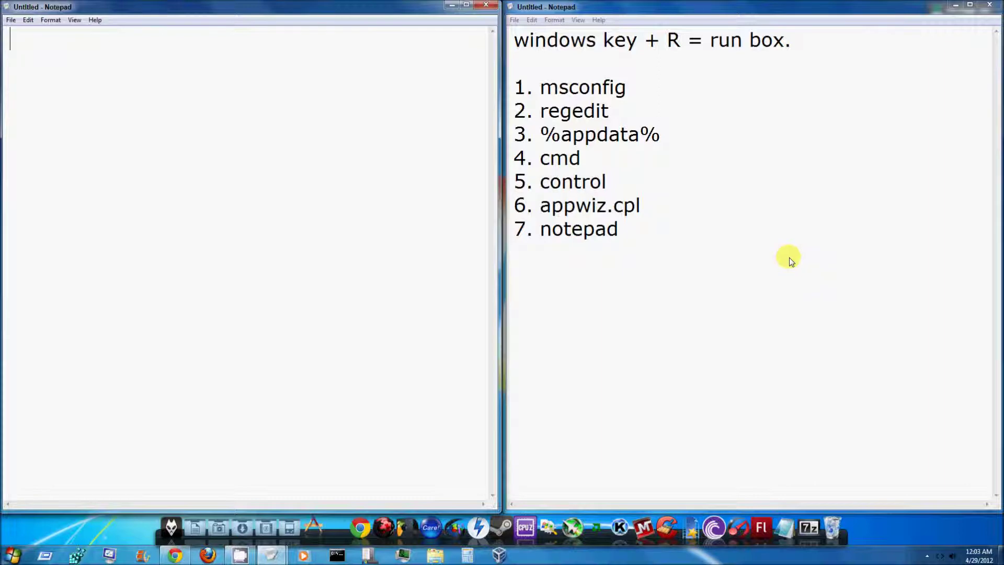
click(492, 5)
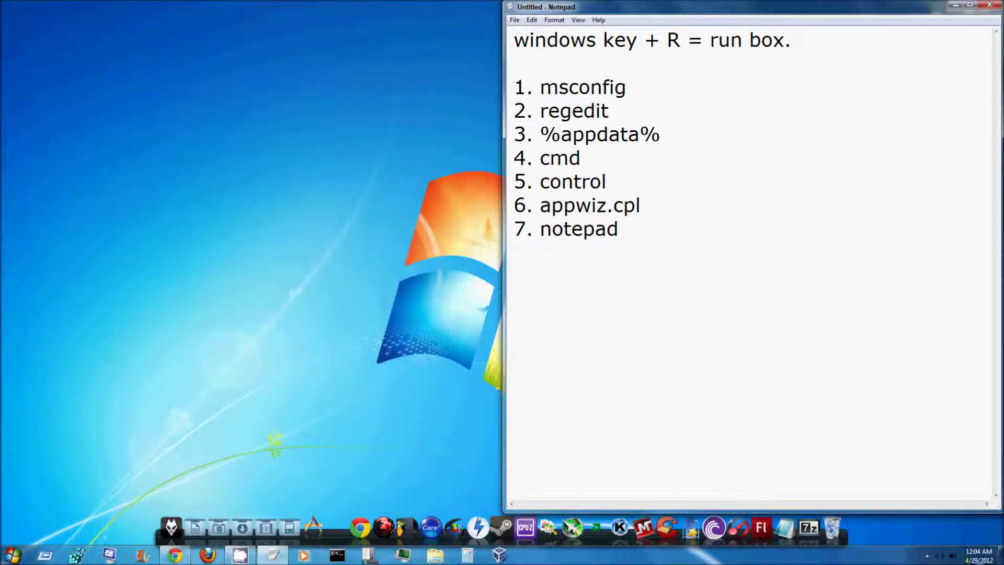
click(928, 557)
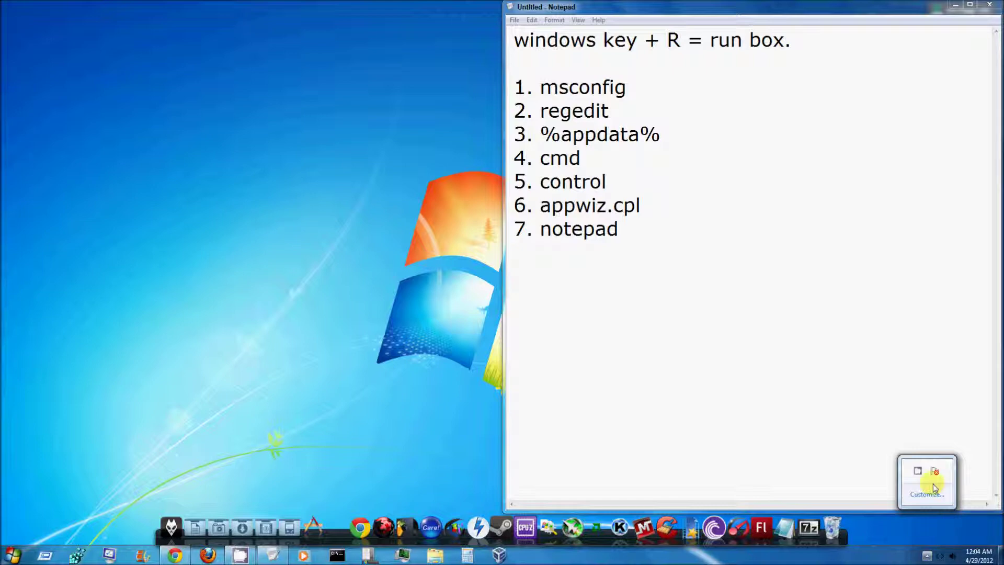
right_click(918, 471)
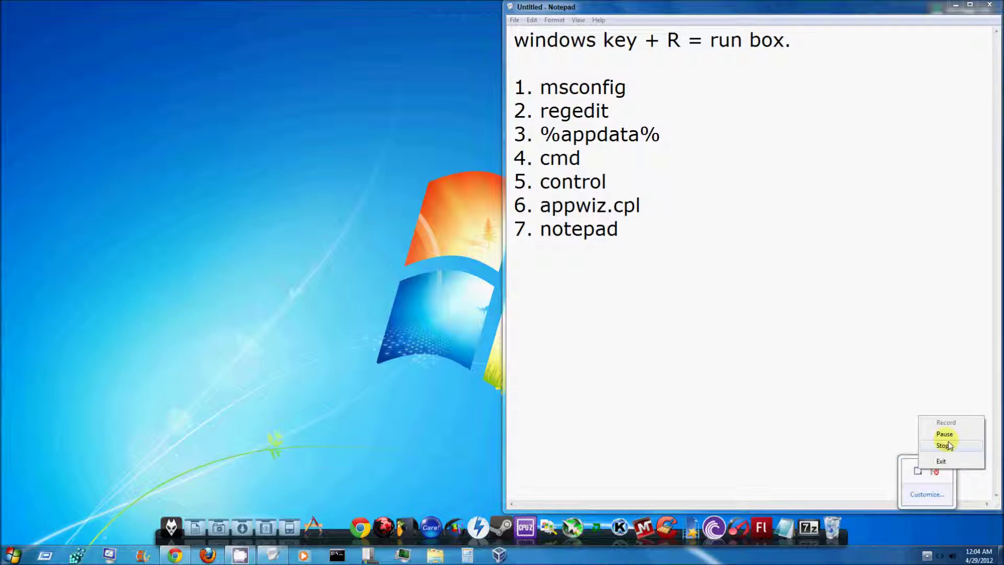